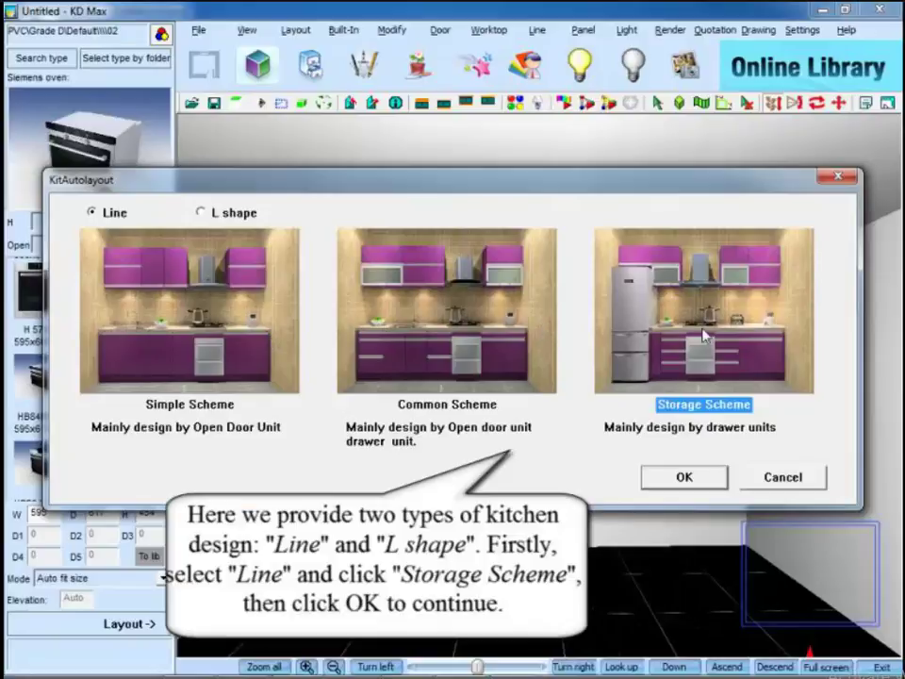
Generate a Line kitchen with the Storage Scheme along the back wall and specify the sink position
left_click(674, 343)
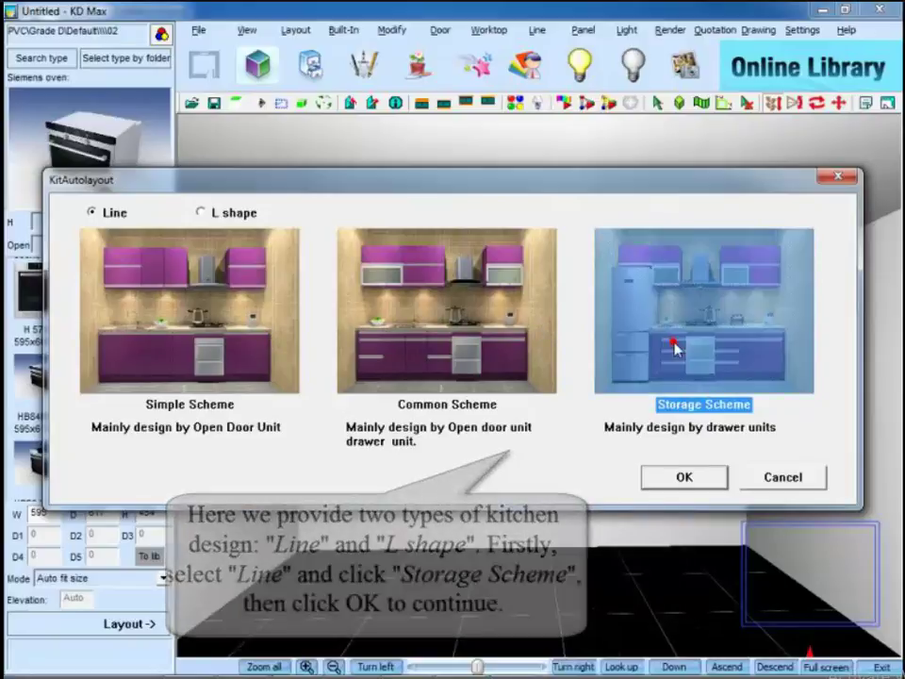
left_click(685, 477)
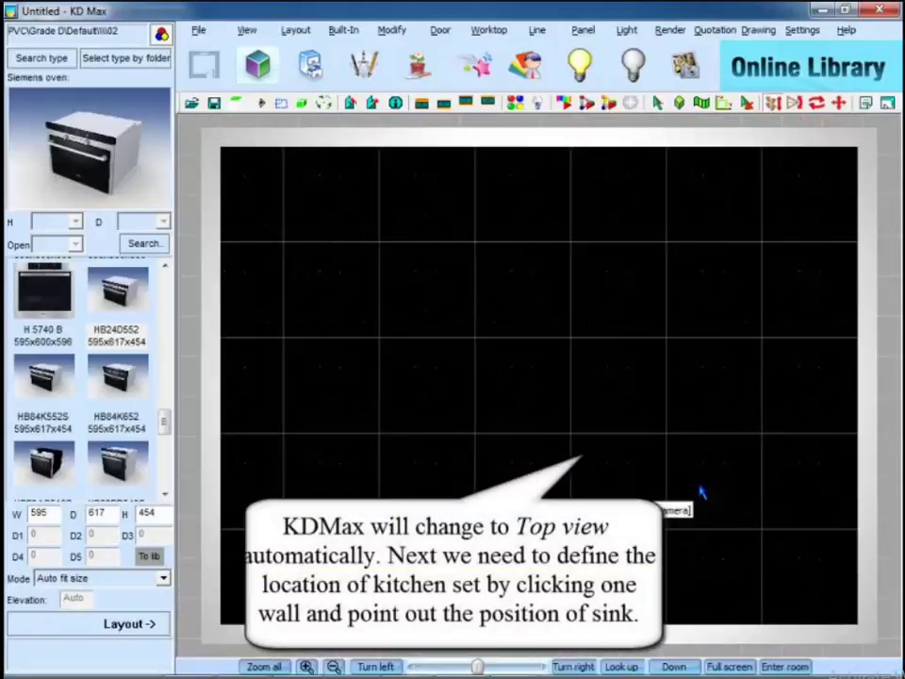
left_click(514, 140)
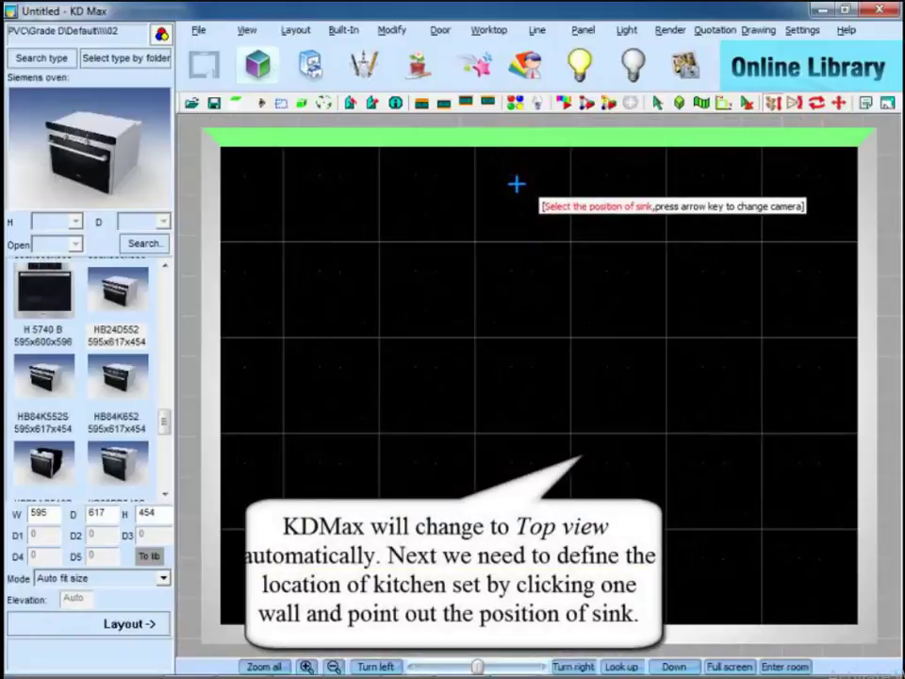
left_click(523, 302)
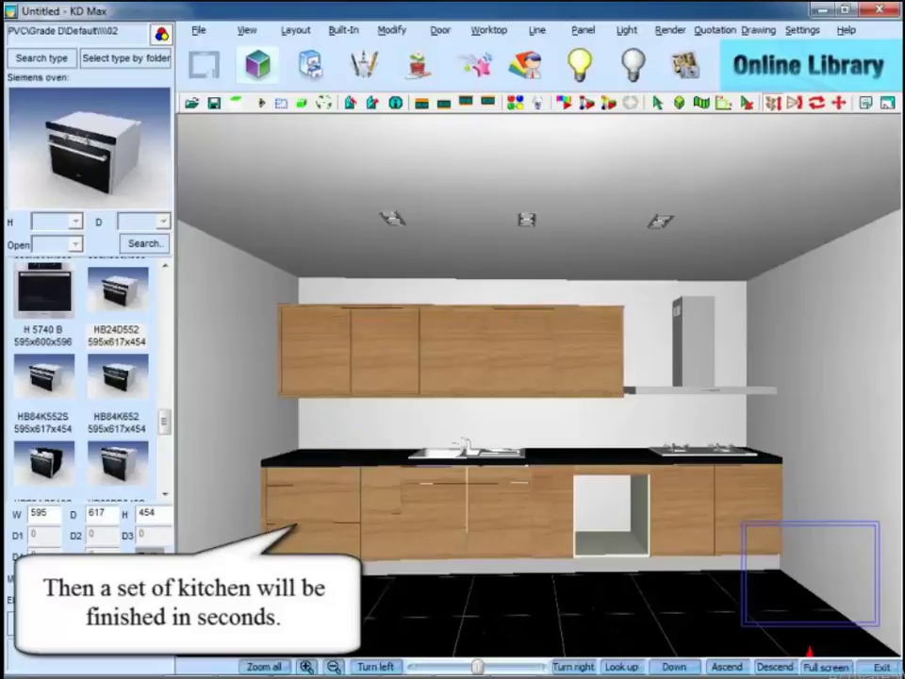
Install the Siemens oven HB24D552 in the empty base-unit opening using the Auto fit size mode
left_click(114, 308)
left_click(138, 626)
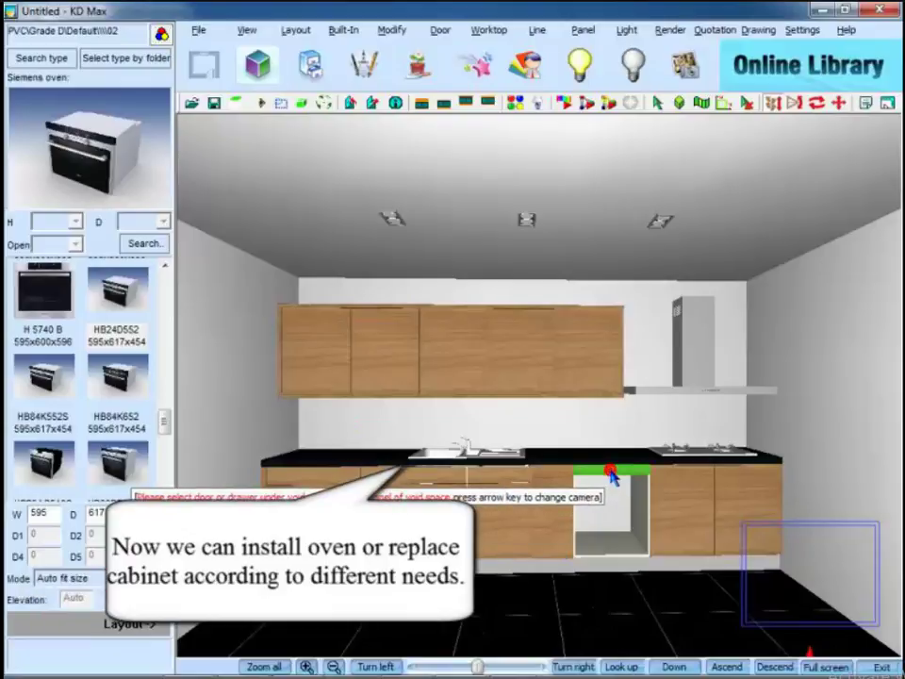
left_click(608, 547)
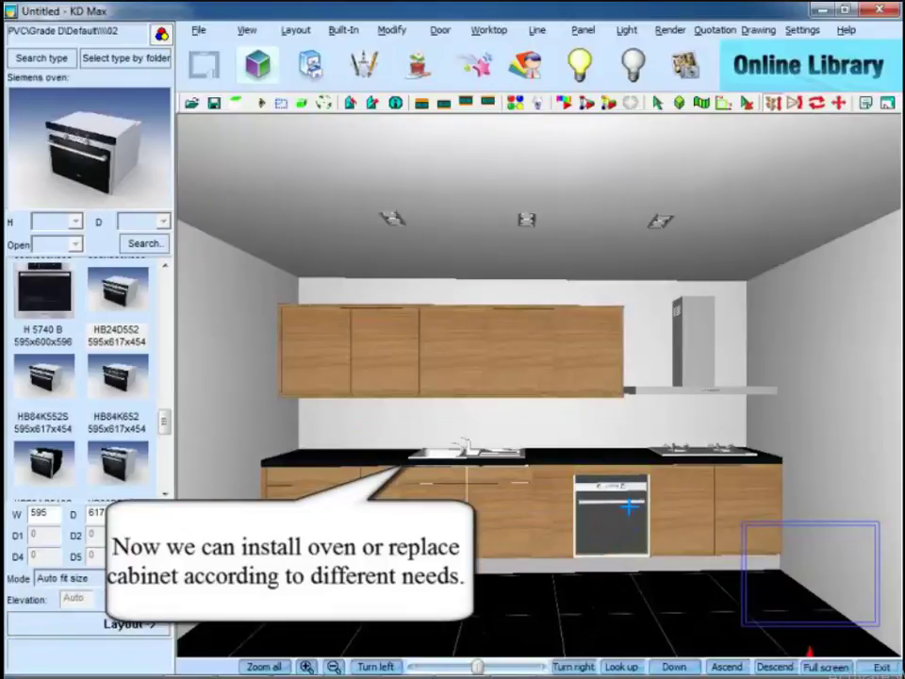
Replace the double wall unit above the sink with the LeftOpen WoodFrame Glass Door variant of the folding-door wall unit
right_click(462, 368)
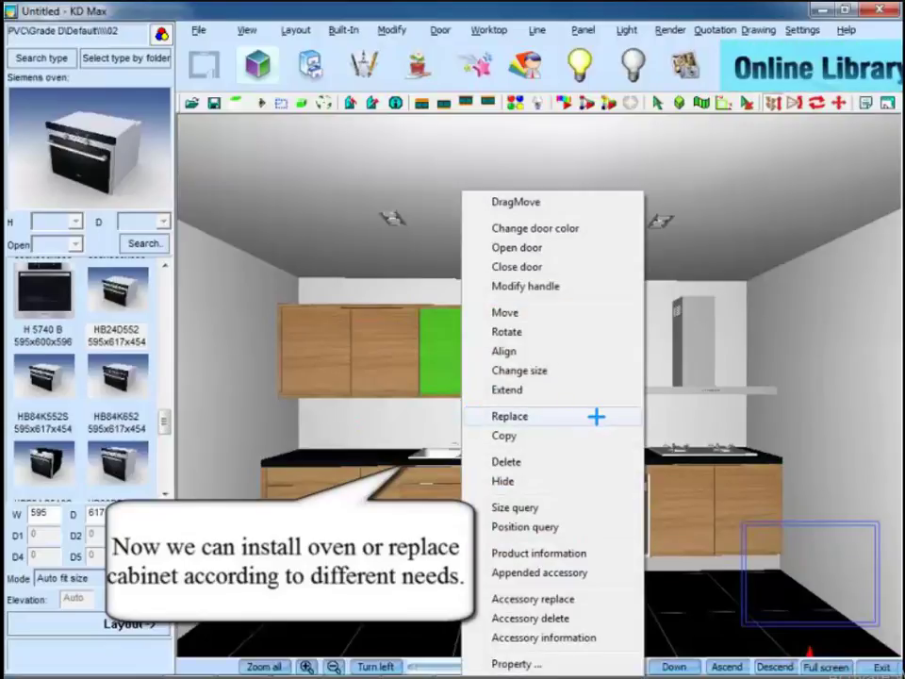
left_click(566, 415)
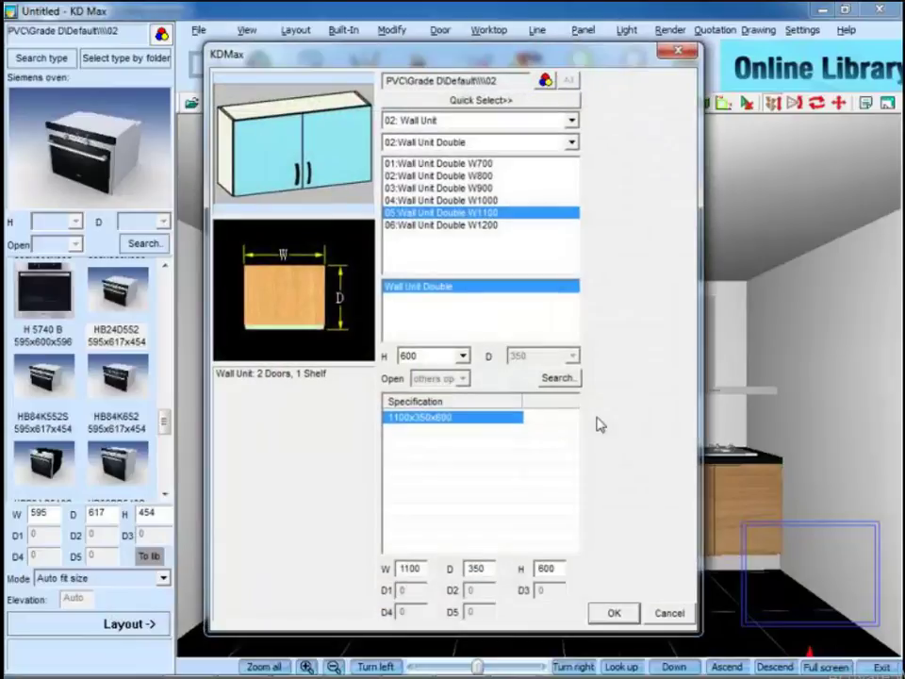
left_click(571, 143)
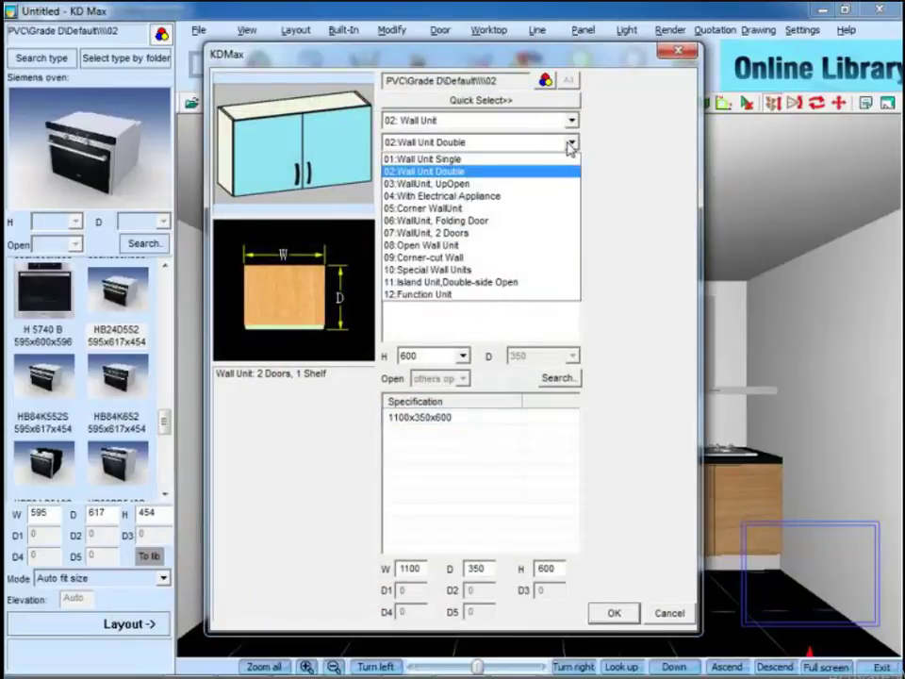
left_click(545, 222)
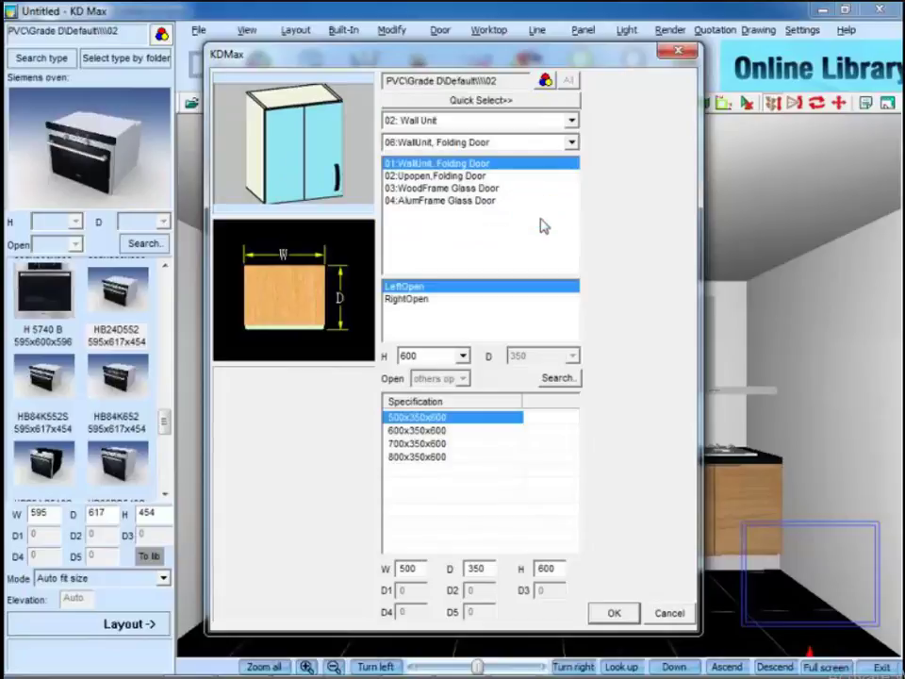
left_click(476, 176)
left_click(483, 188)
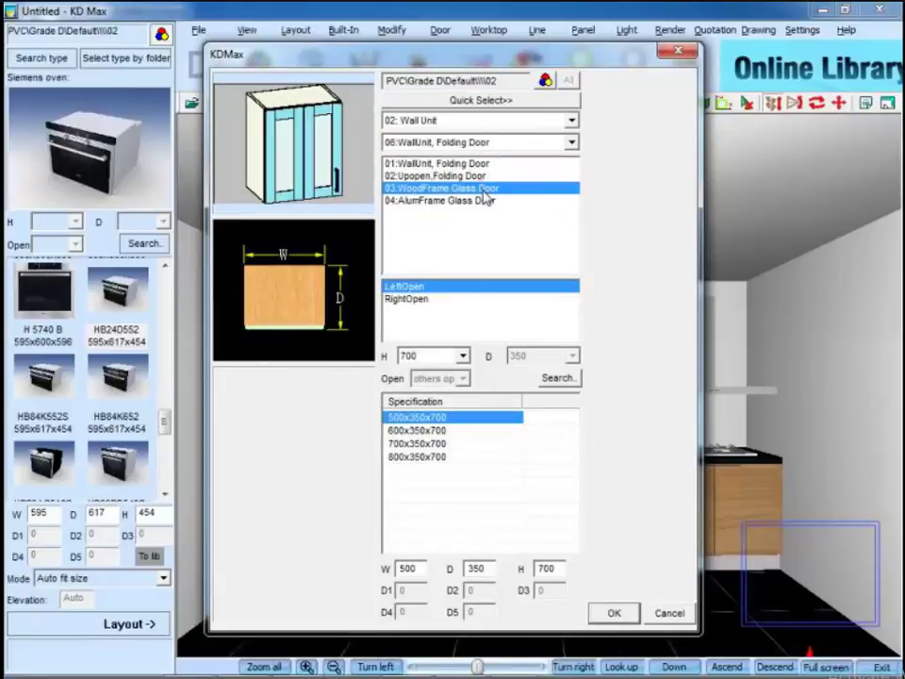
left_click(602, 613)
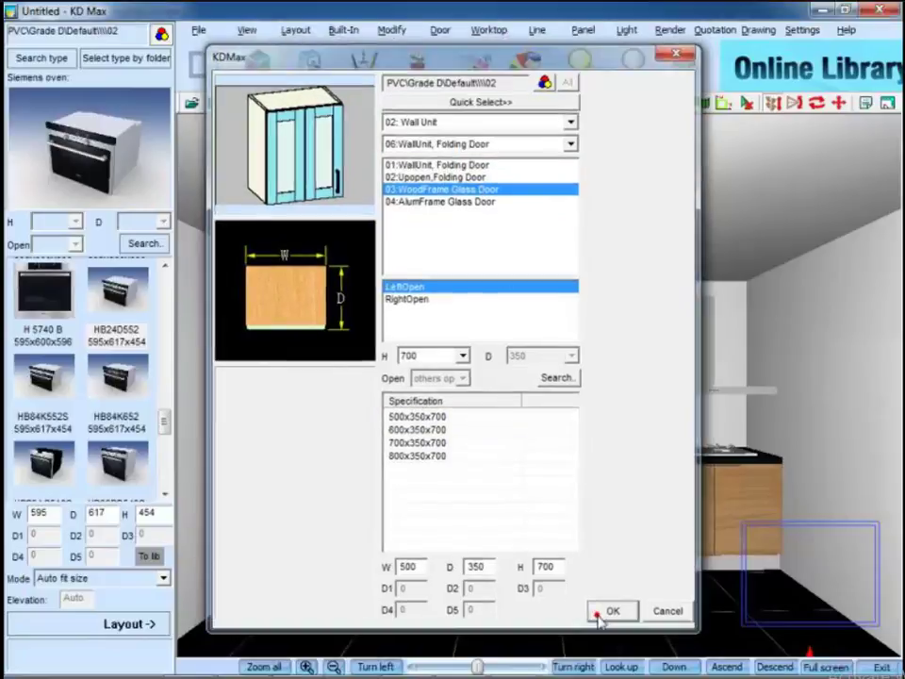
left_click(471, 412)
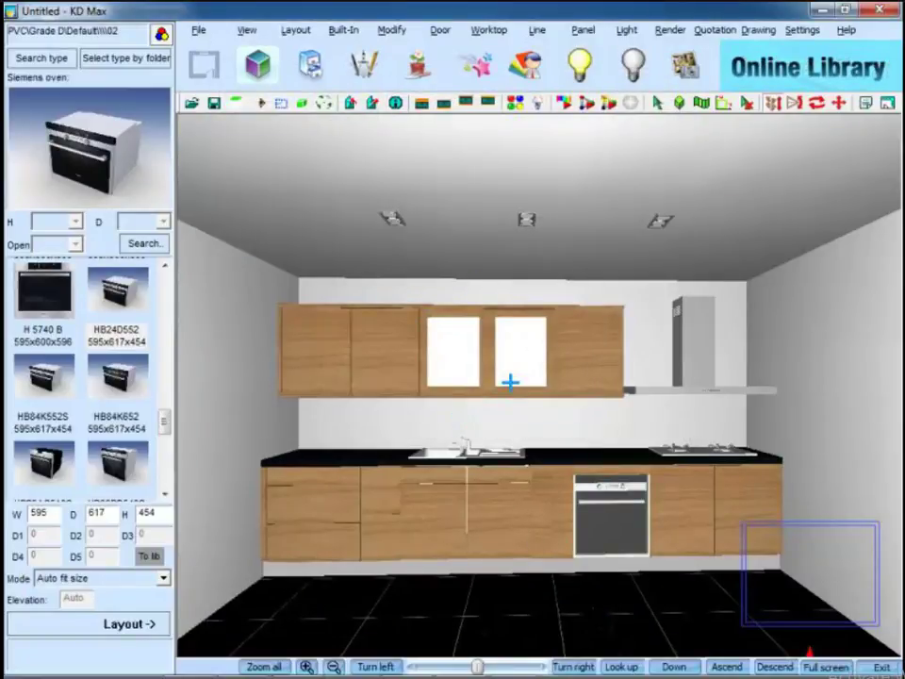
Open the doors and drawers of all units with door angle 80, slide distance 200 and drawer pullout 200
left_click(441, 29)
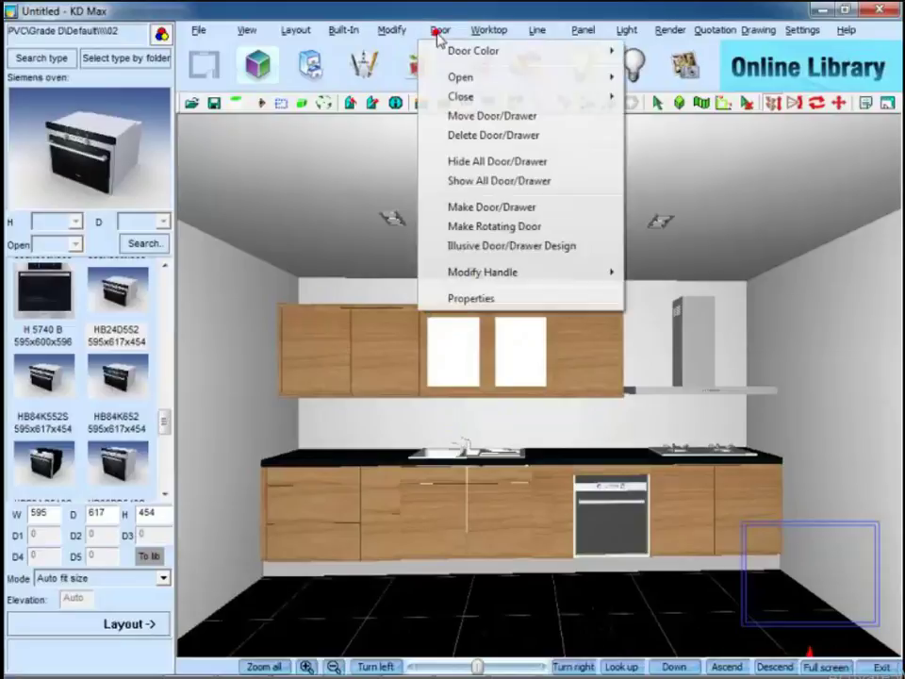
mouse_move(458, 85)
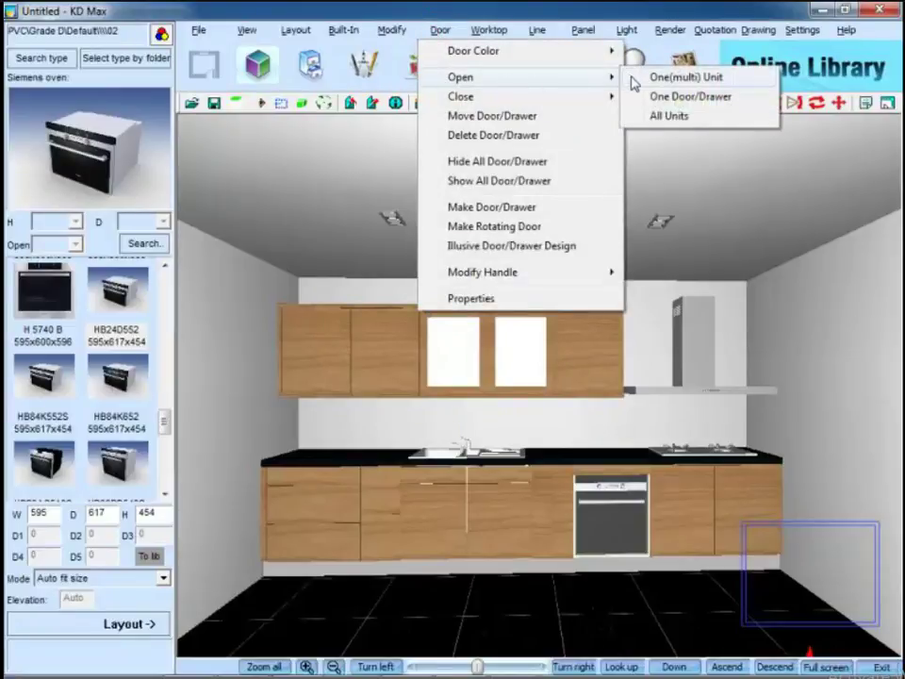
left_click(736, 117)
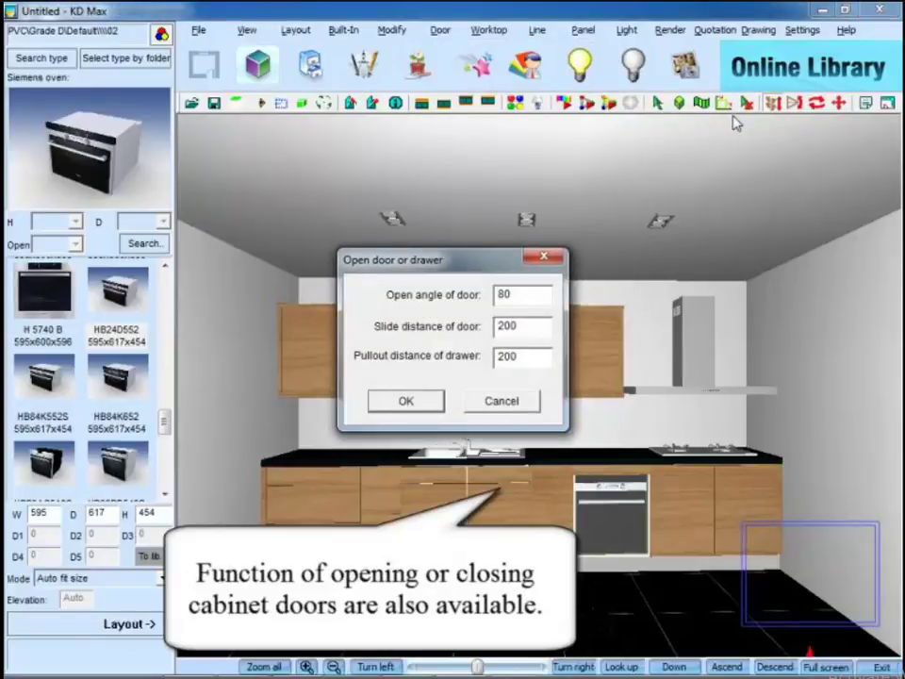
left_click(408, 402)
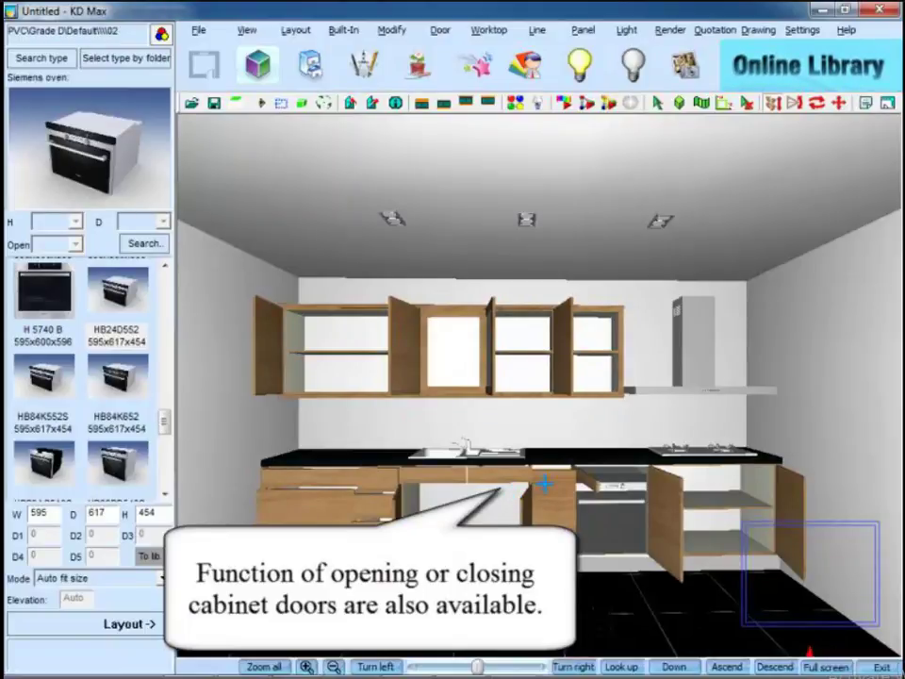
Close the doors and drawers of all units in the kitchen
left_click(441, 34)
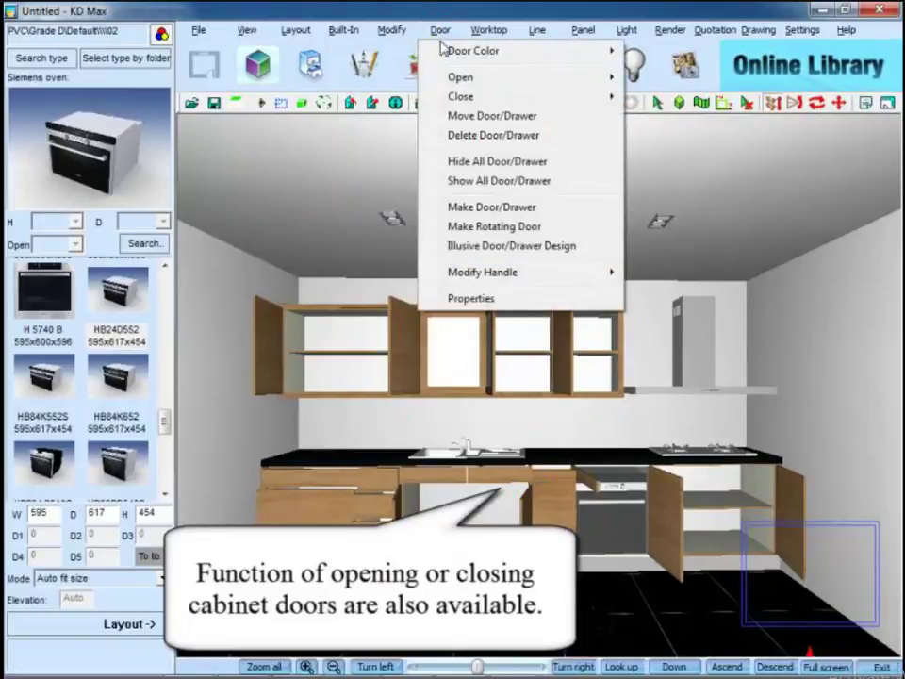
mouse_move(447, 99)
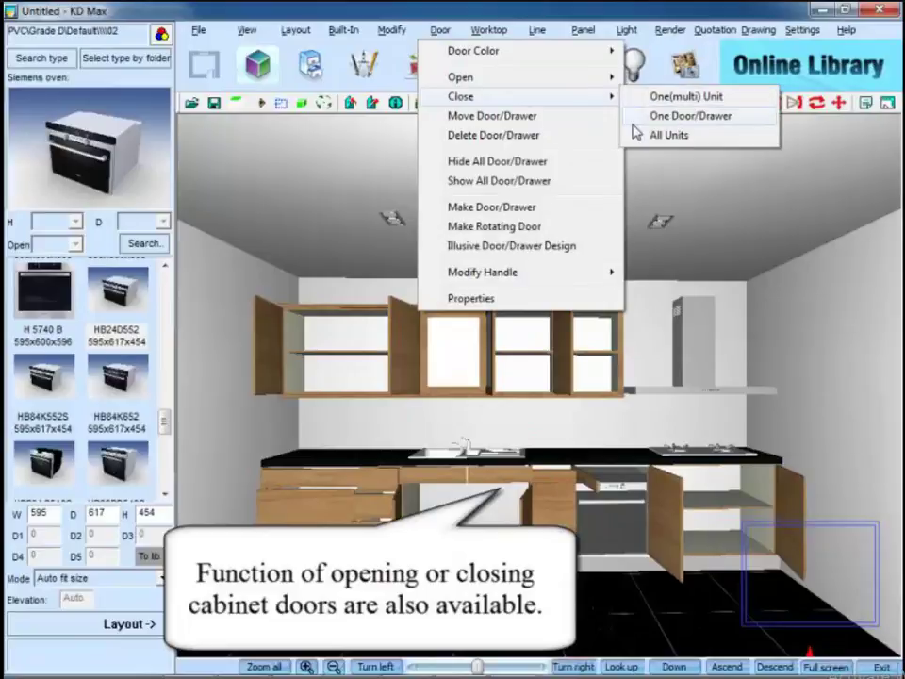
left_click(728, 140)
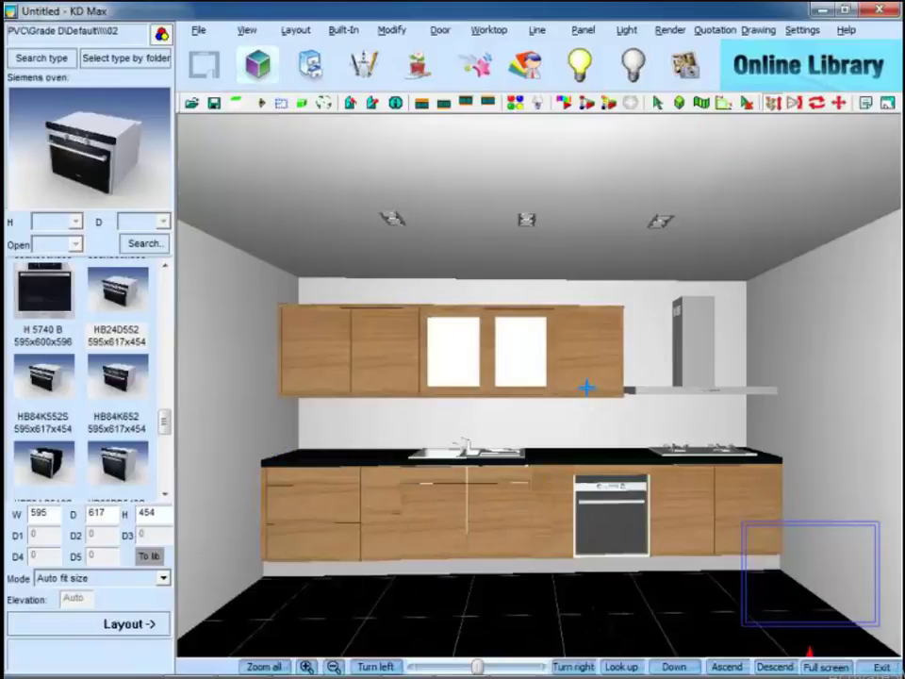
Clear the scene of the whole Line kitchen design
left_click(295, 29)
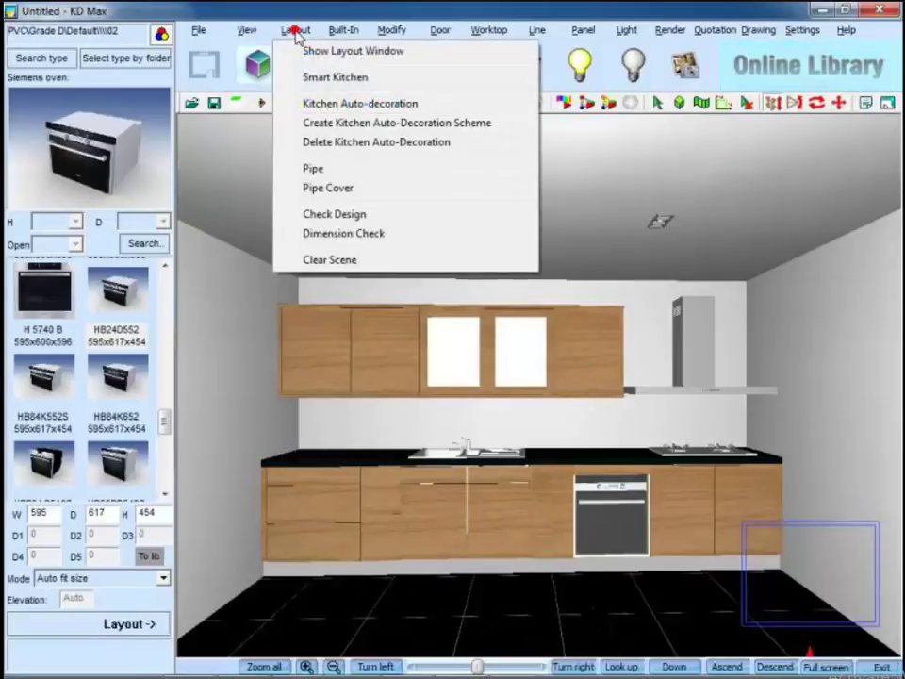
left_click(445, 267)
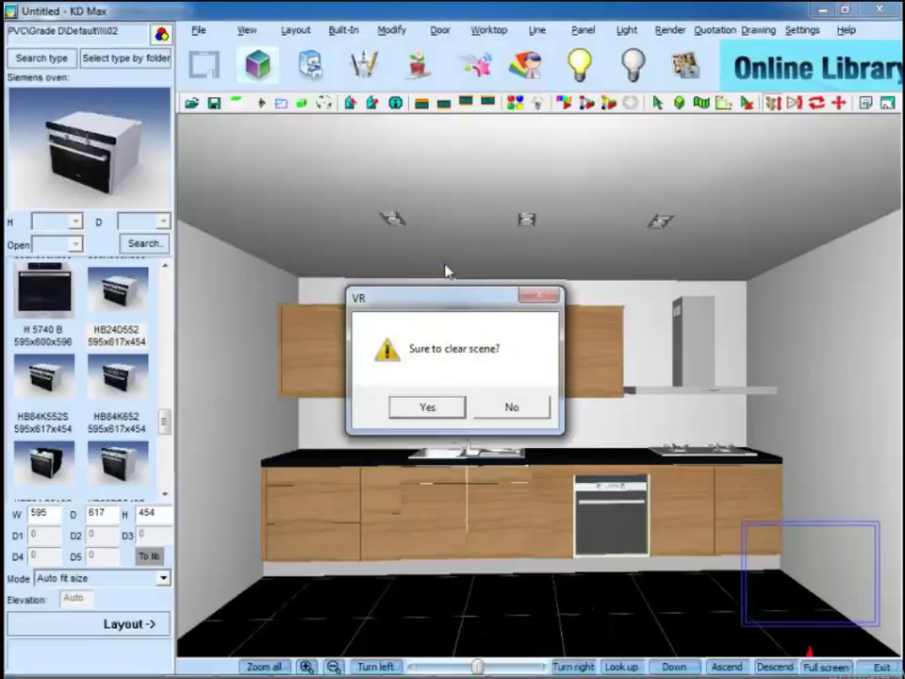
left_click(439, 406)
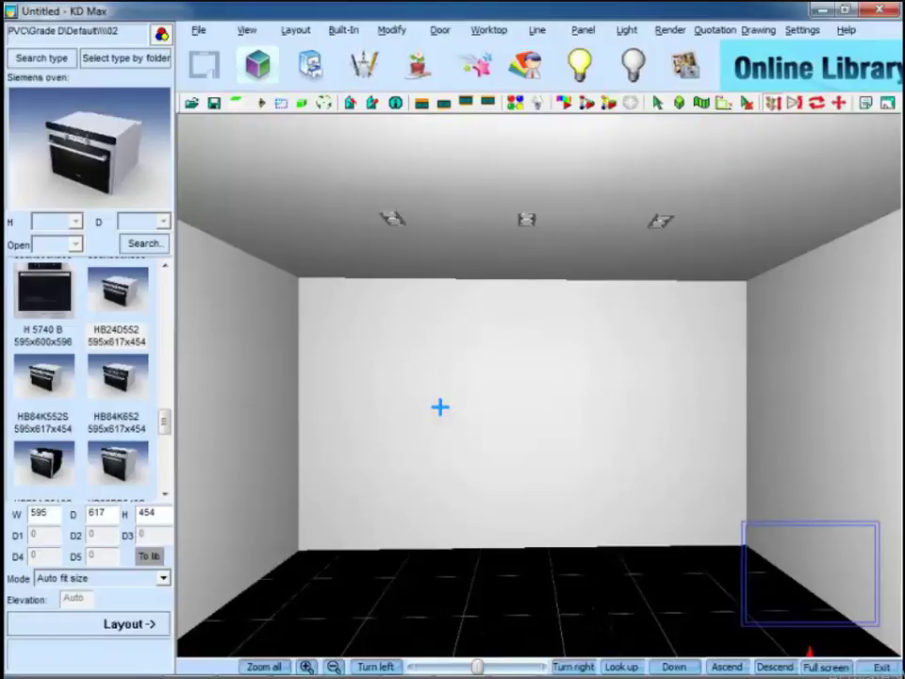
Reposition the camera and its target on the camera map so the view looks diagonally at the back-right corner of the room
left_click(245, 30)
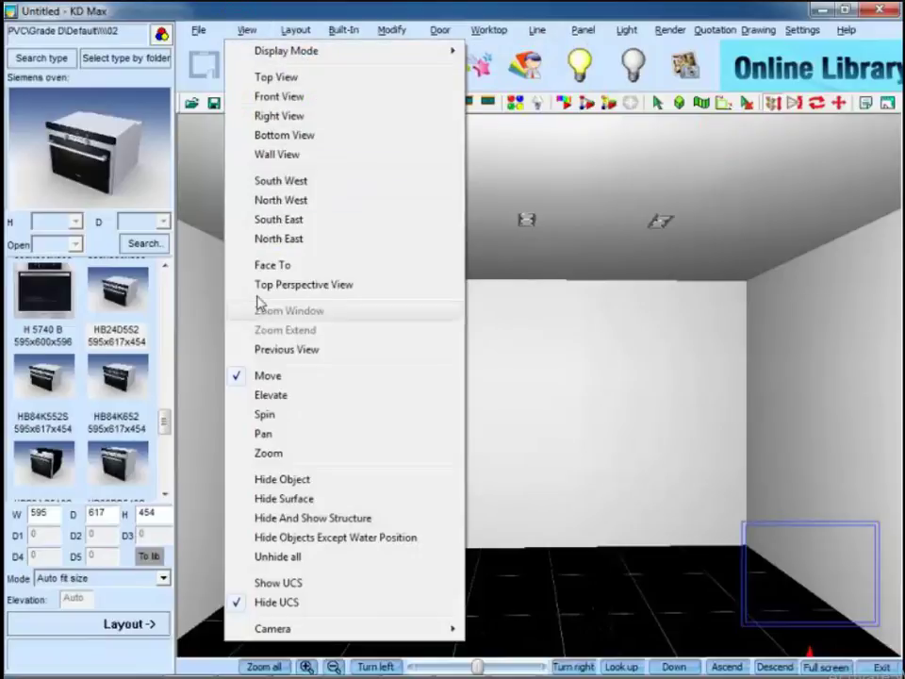
mouse_move(349, 630)
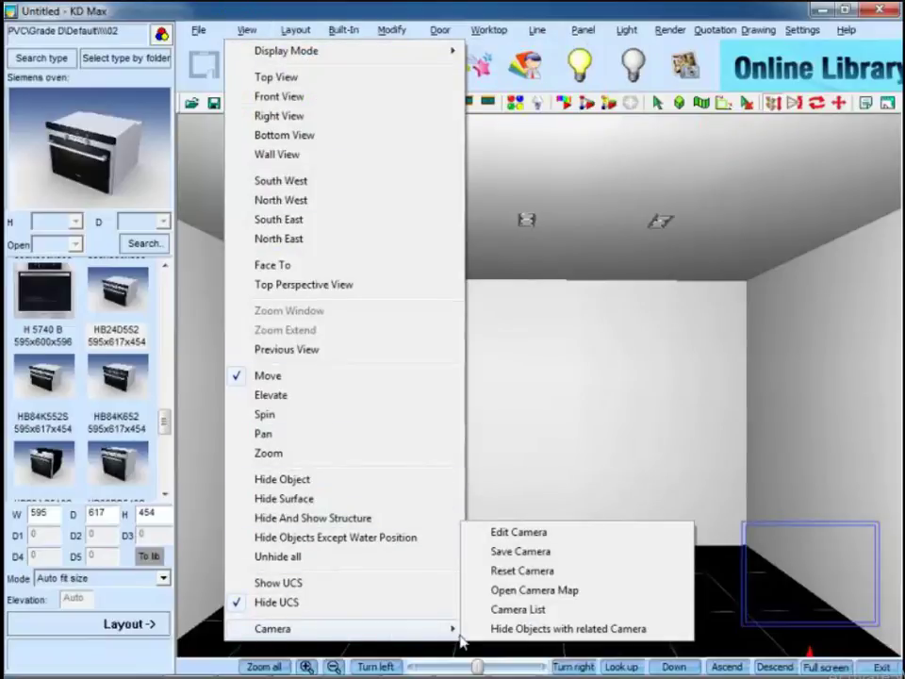
left_click(643, 596)
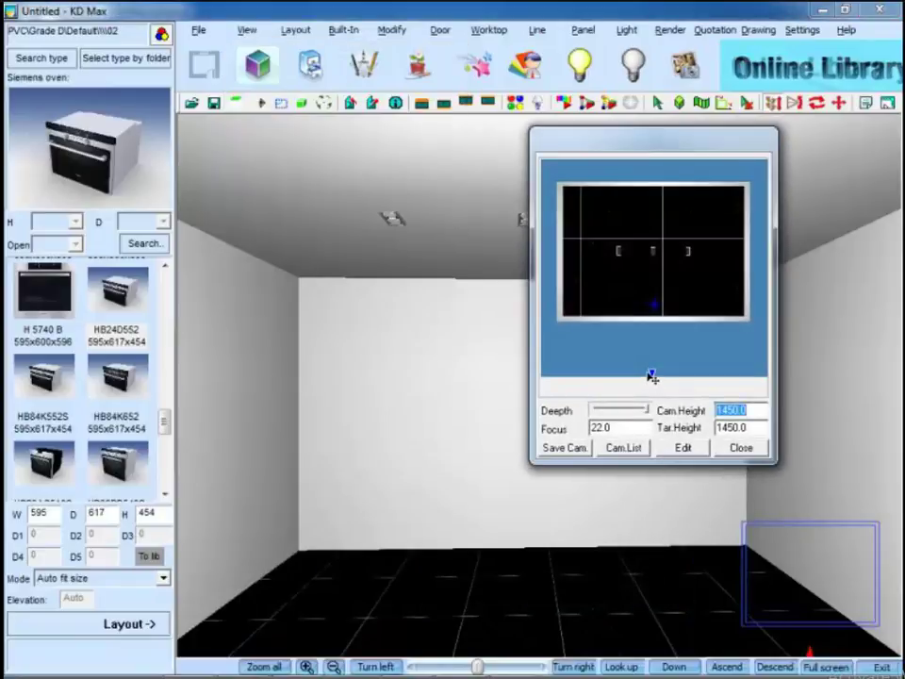
mouse_move(653, 376)
left_mouse_down()
mouse_move(626, 334)
mouse_move(665, 273)
mouse_move(663, 232)
mouse_move(683, 232)
mouse_move(679, 225)
left_mouse_up()
left_click_drag(623, 362, 572, 374)
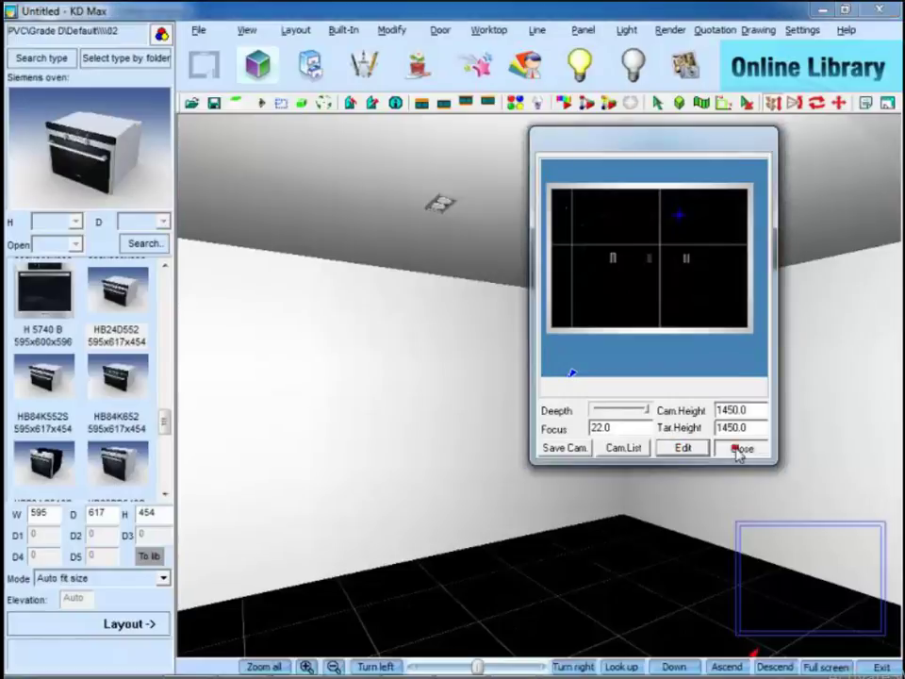
left_click(738, 450)
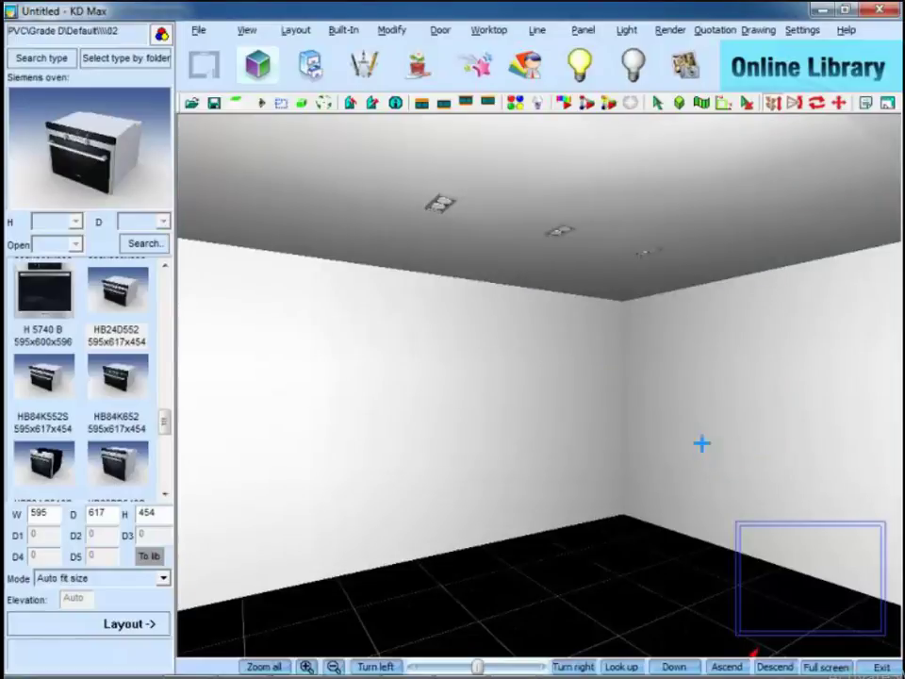
Generate an L shape kitchen with Smart Kitchen along the back wall and the adjoining right-hand wall, specifying the sink position
left_click(293, 32)
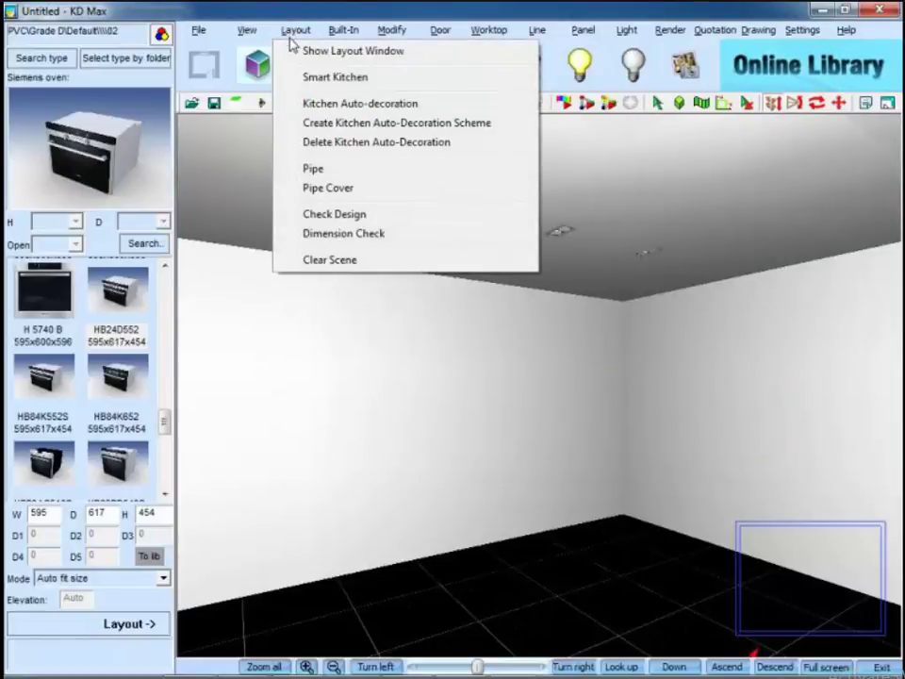
left_click(476, 84)
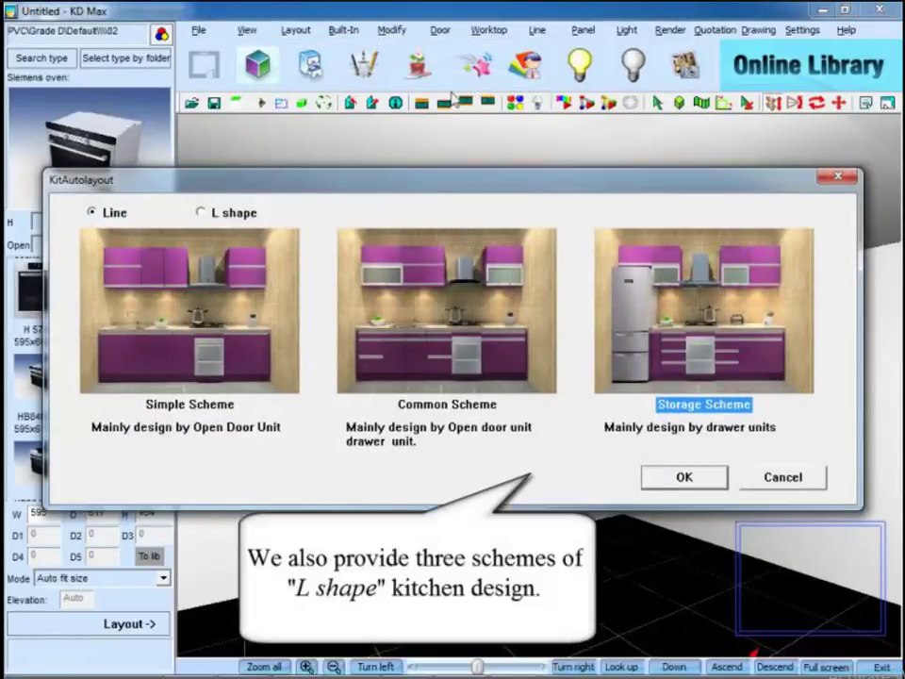
left_click(200, 212)
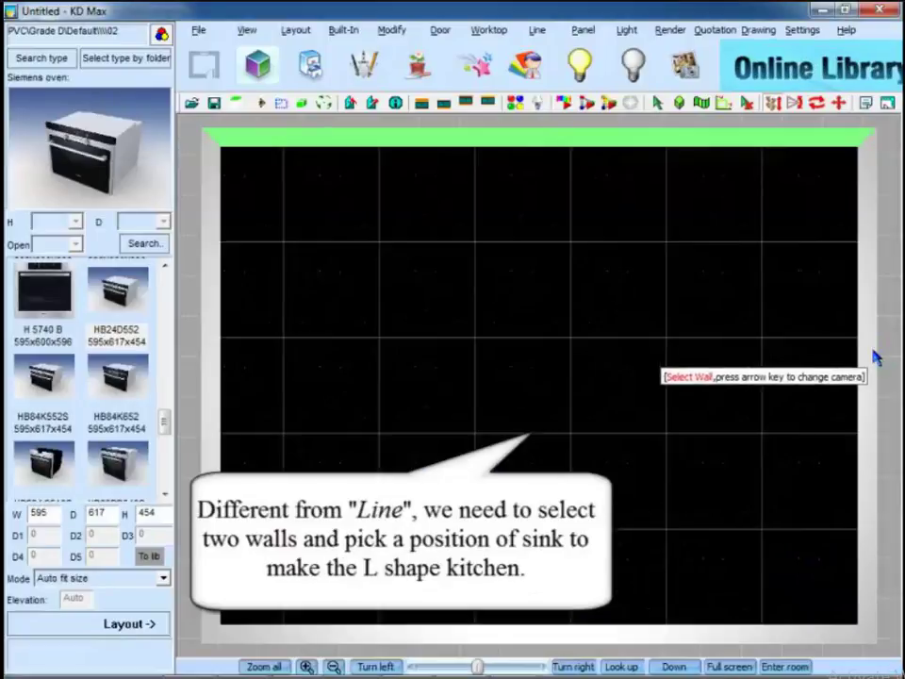
left_click(869, 353)
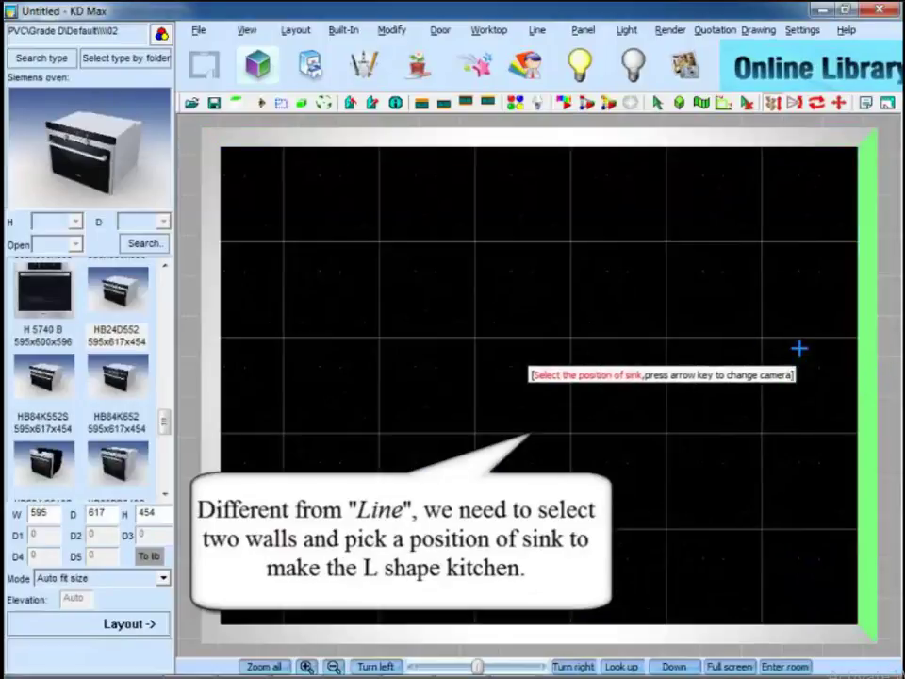
left_click(635, 338)
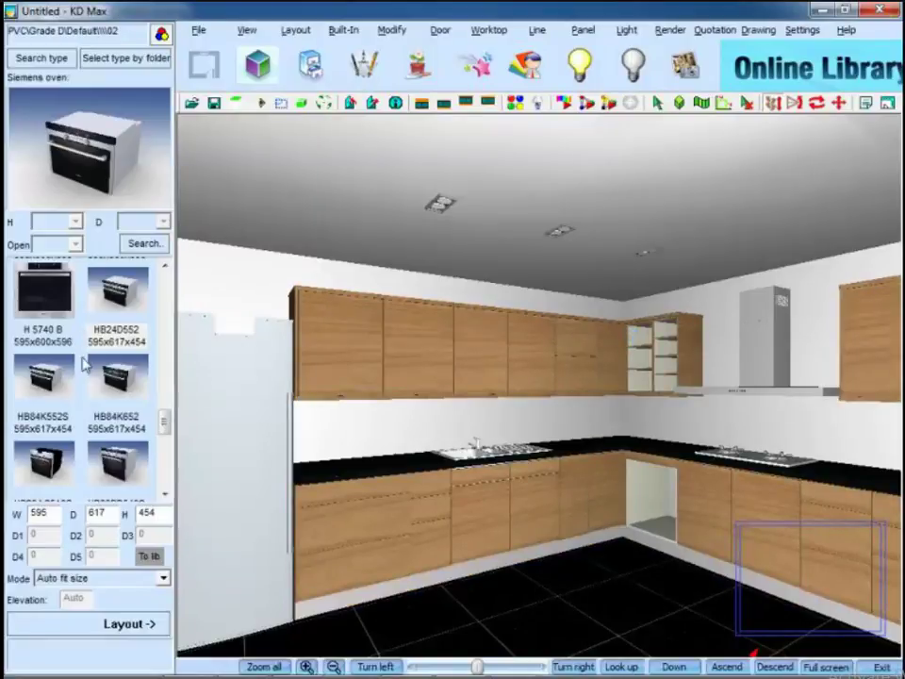
Install the Siemens oven HB84K652 in the empty base unit space near the corner, using auto fit size
left_click(115, 380)
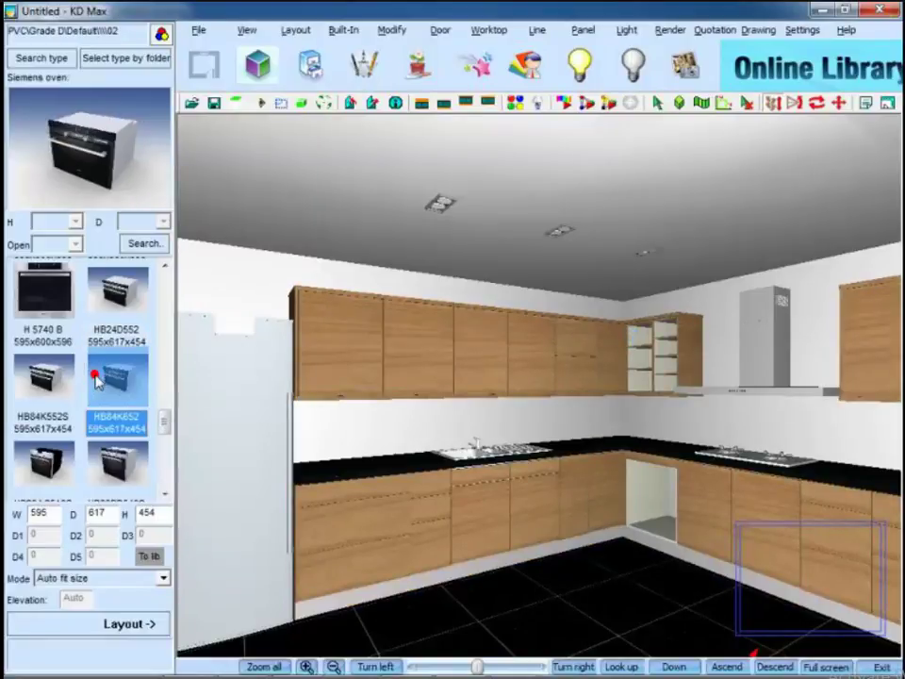
left_click(131, 623)
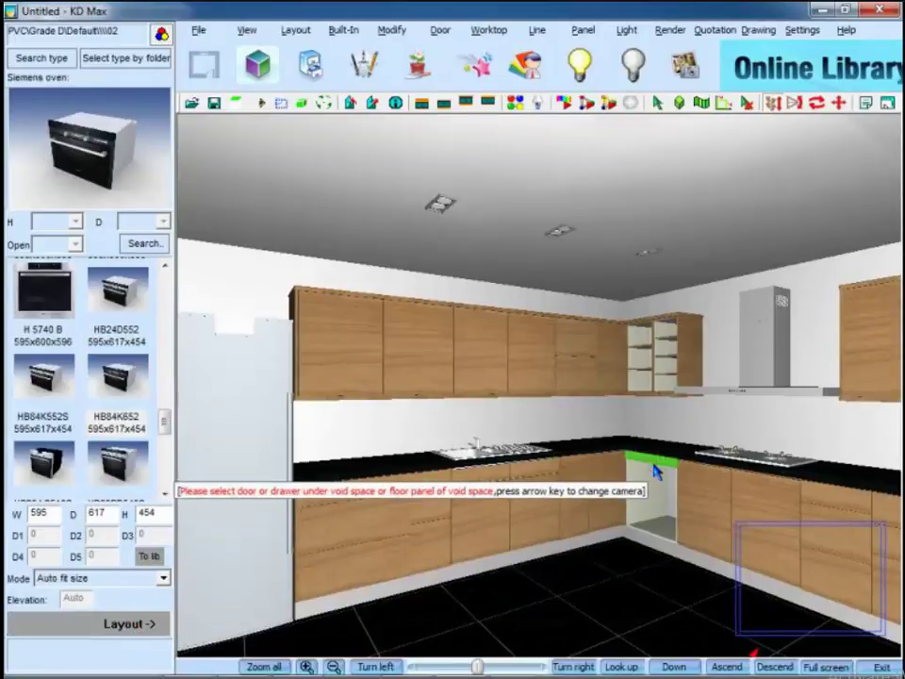
left_click(663, 531)
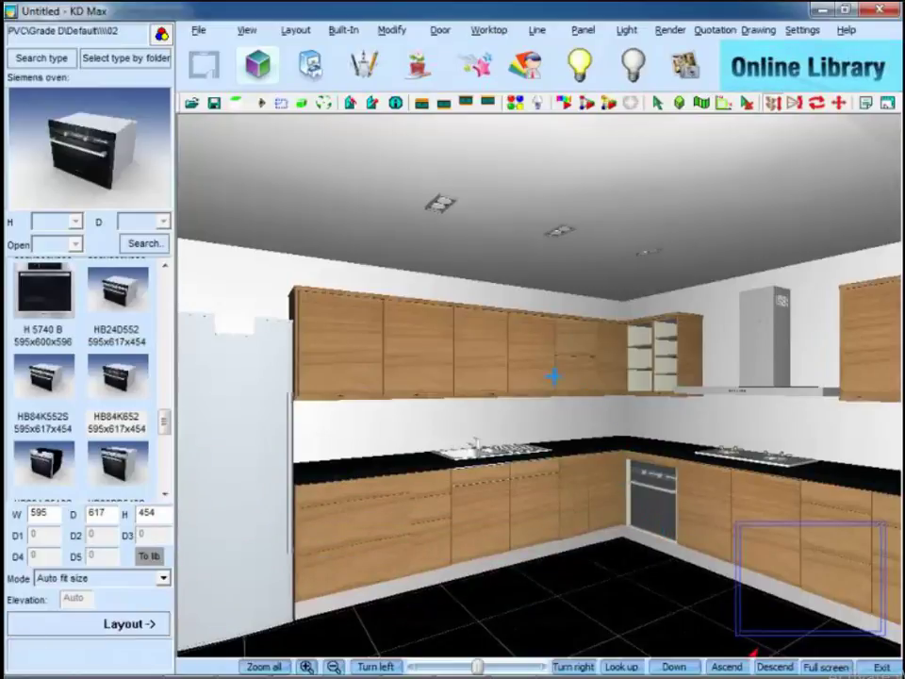
Replace the double wall unit above the sink with the WoodFrame Glass Door type from the folding door wall units, LeftOpen version
right_click(517, 368)
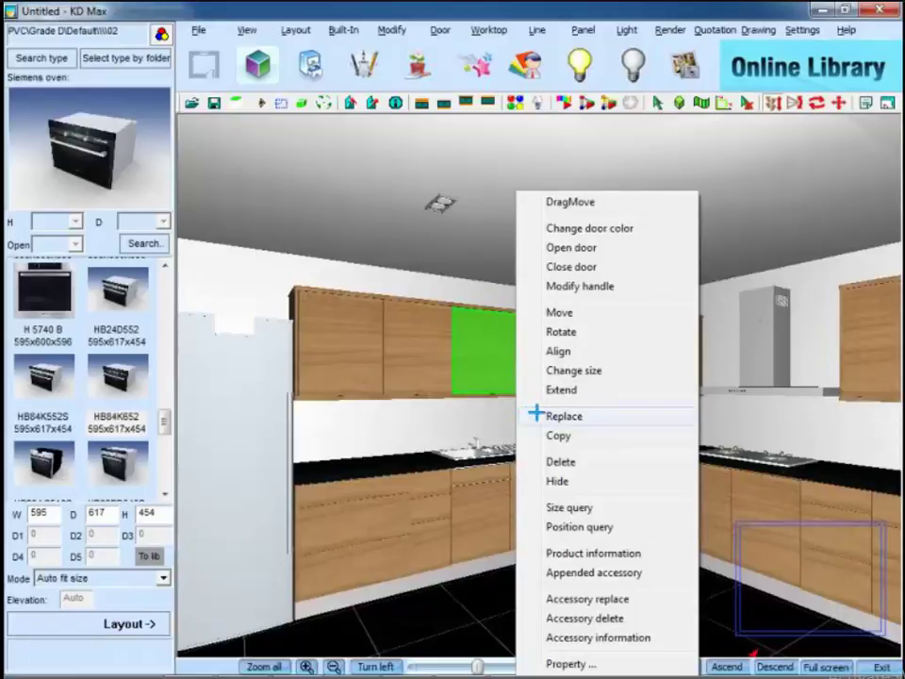
left_click(669, 415)
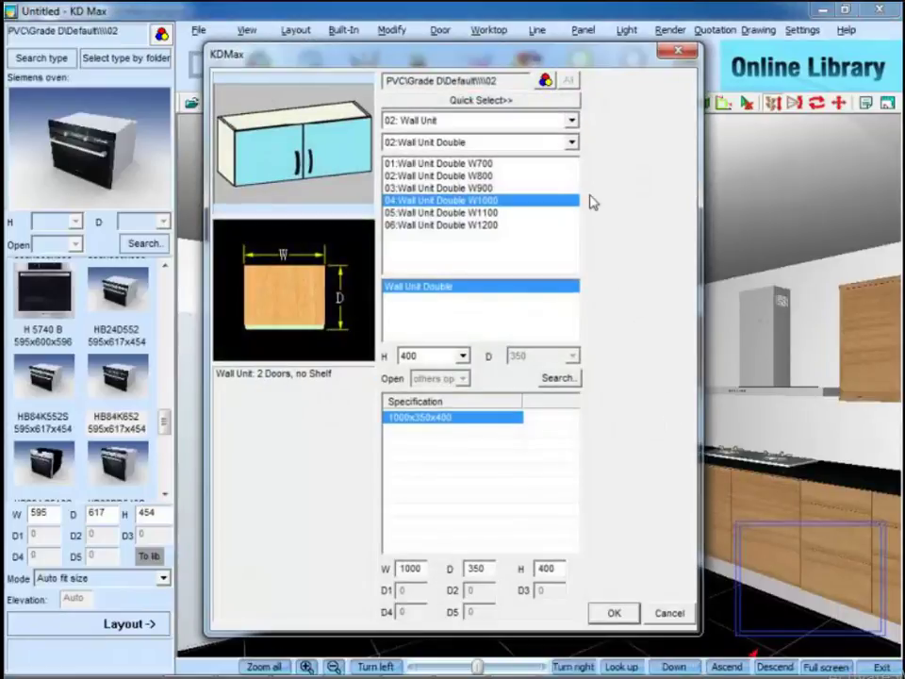
left_click(571, 142)
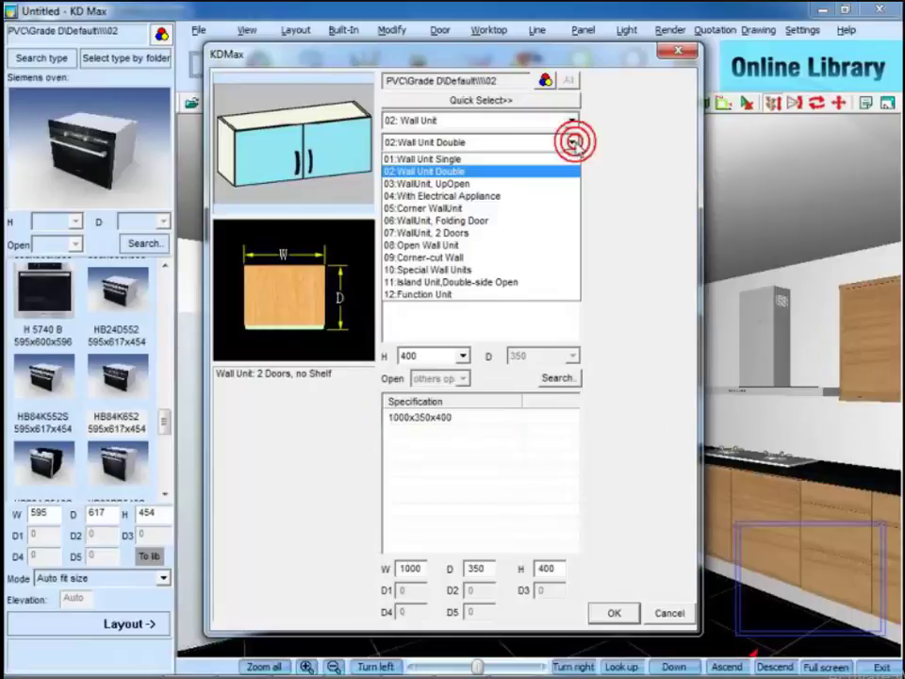
left_click(528, 223)
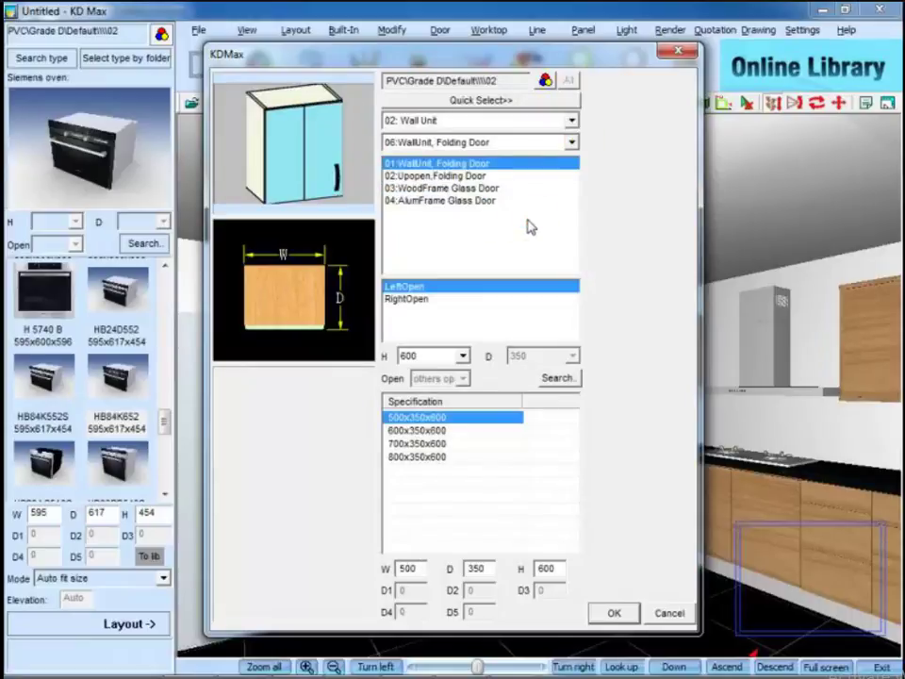
left_click(503, 189)
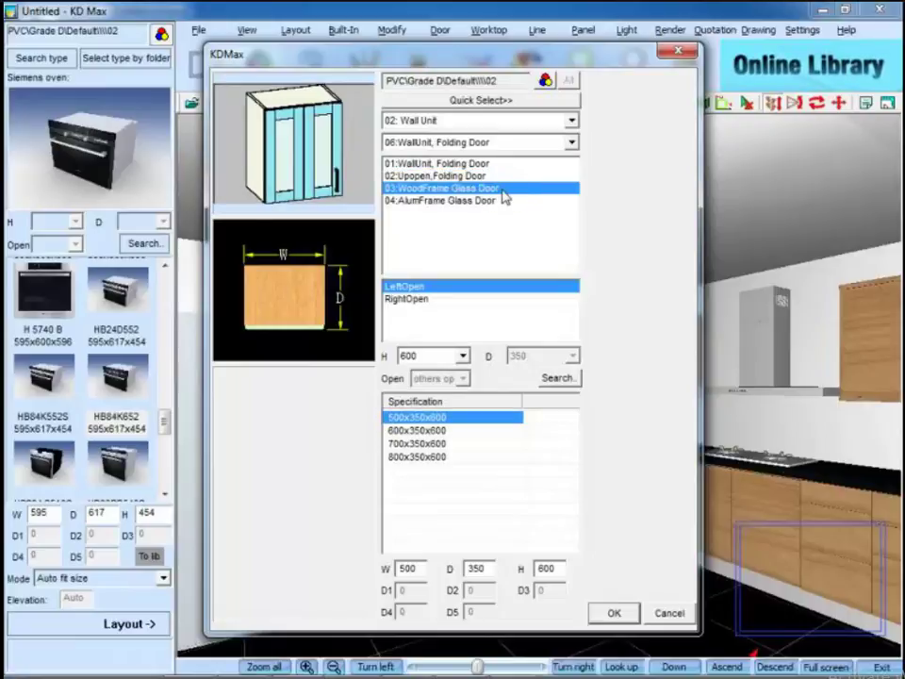
left_click(608, 613)
left_click(484, 406)
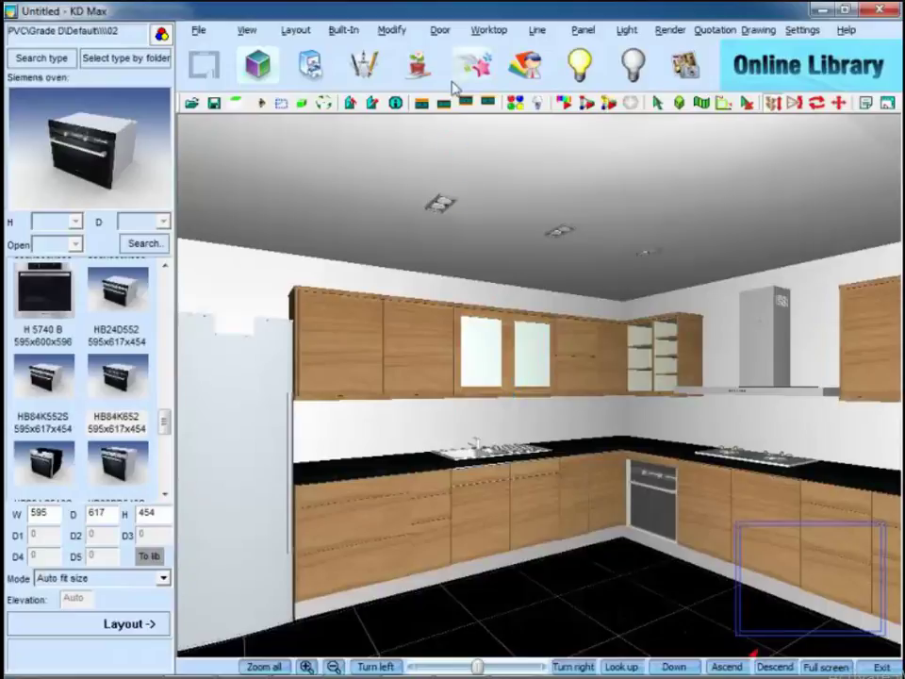
Open the doors and drawers of all units with door angle 80, door slide distance 200 and drawer pullout distance 200
left_click(440, 31)
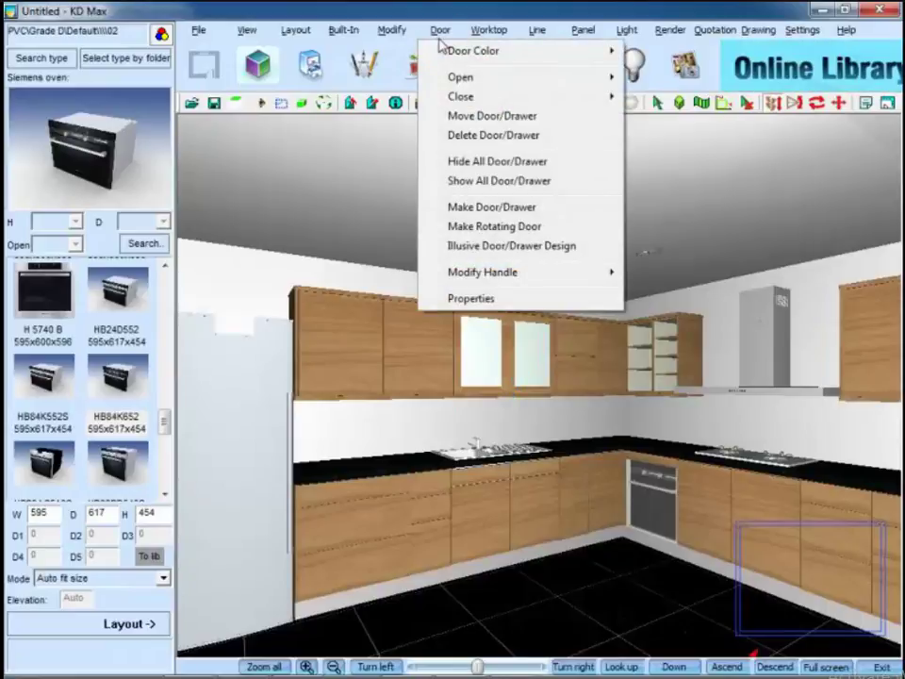
mouse_move(451, 80)
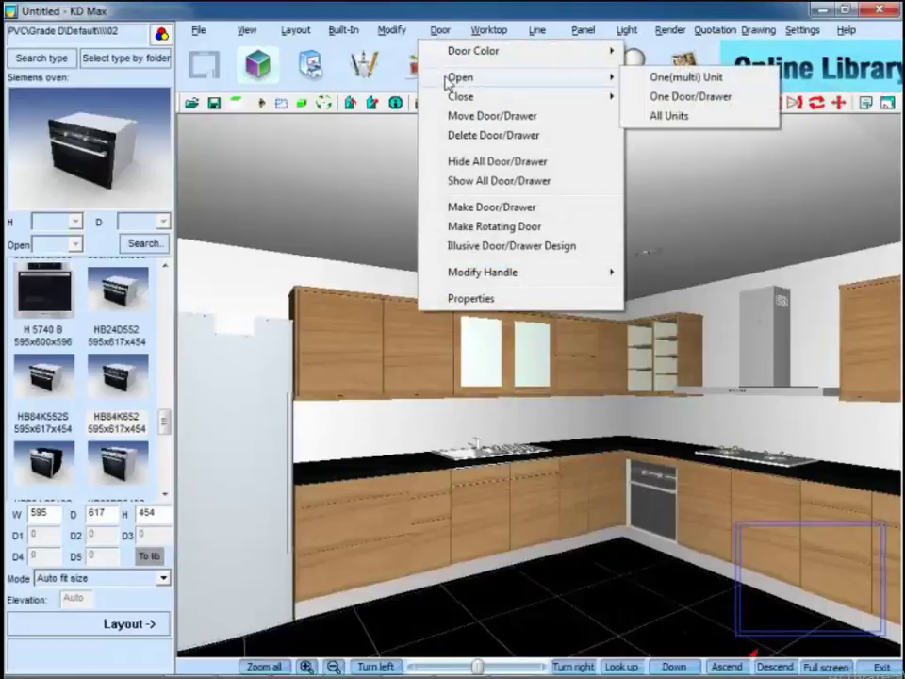
left_click(726, 118)
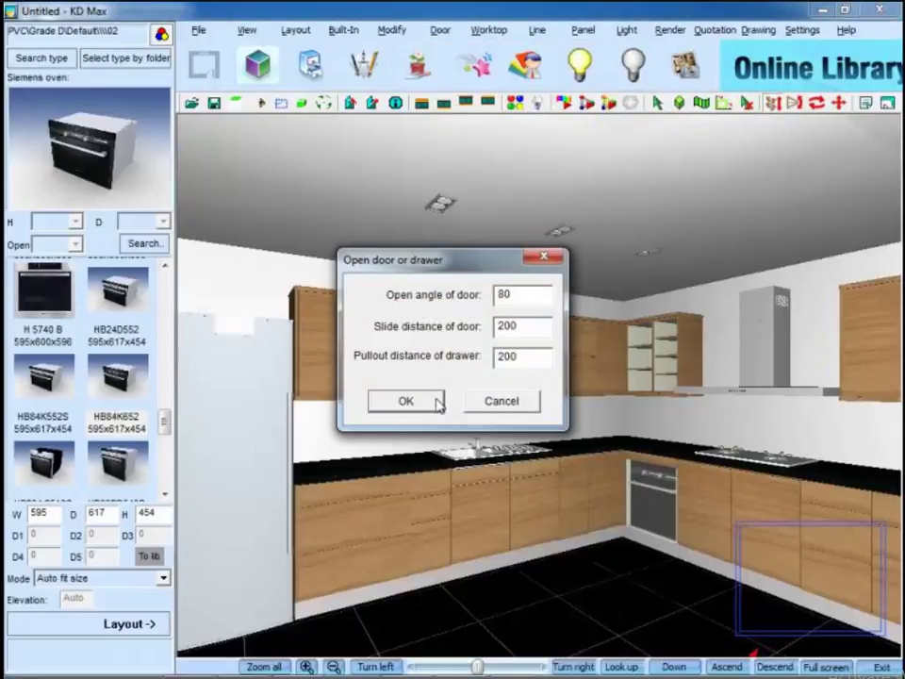
left_click(438, 403)
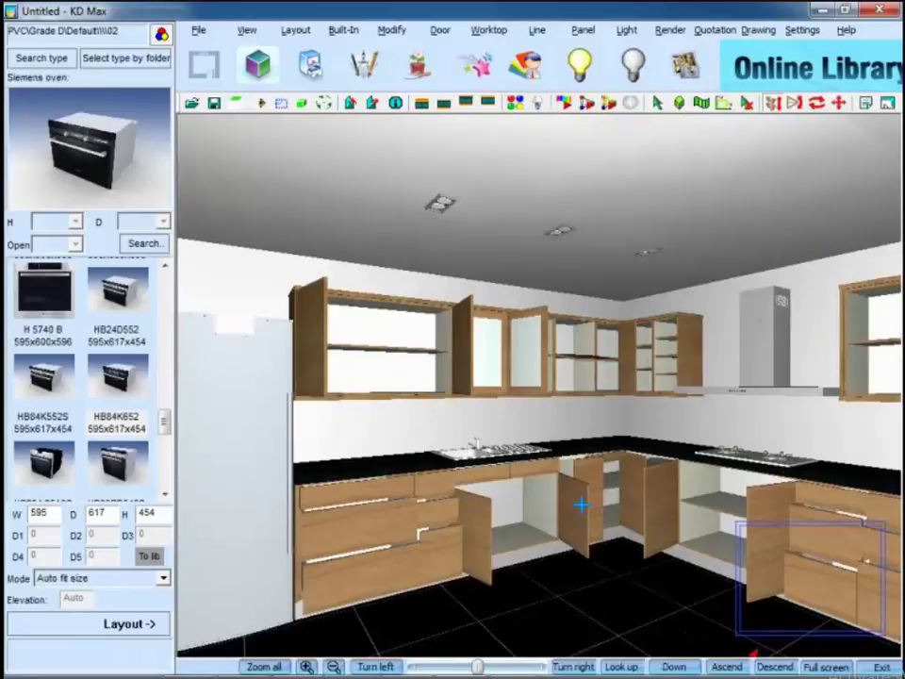
Close the doors and drawers of all units in the L shape kitchen
left_click(439, 30)
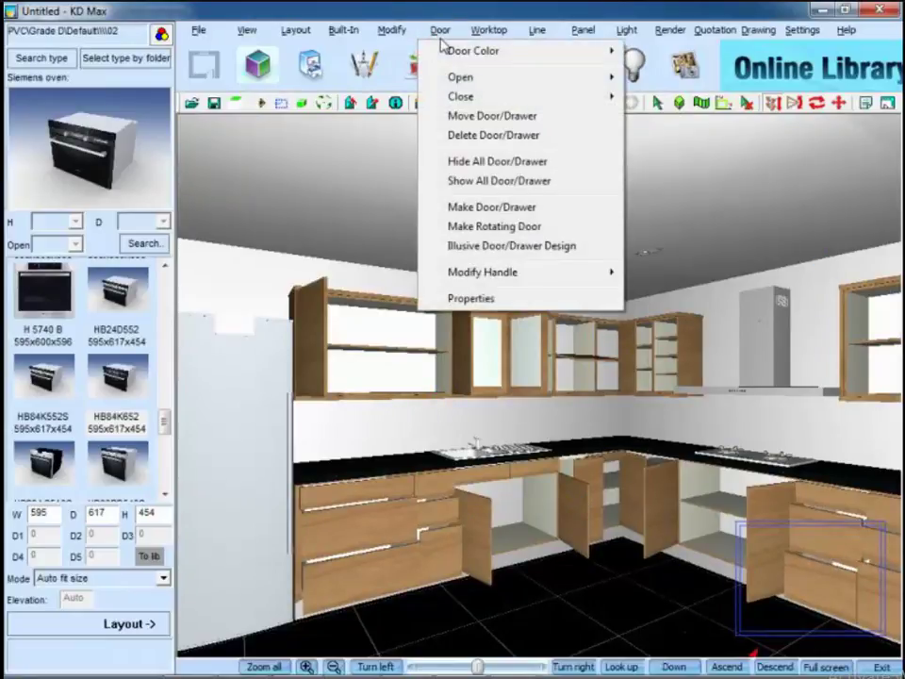
mouse_move(443, 83)
mouse_move(521, 97)
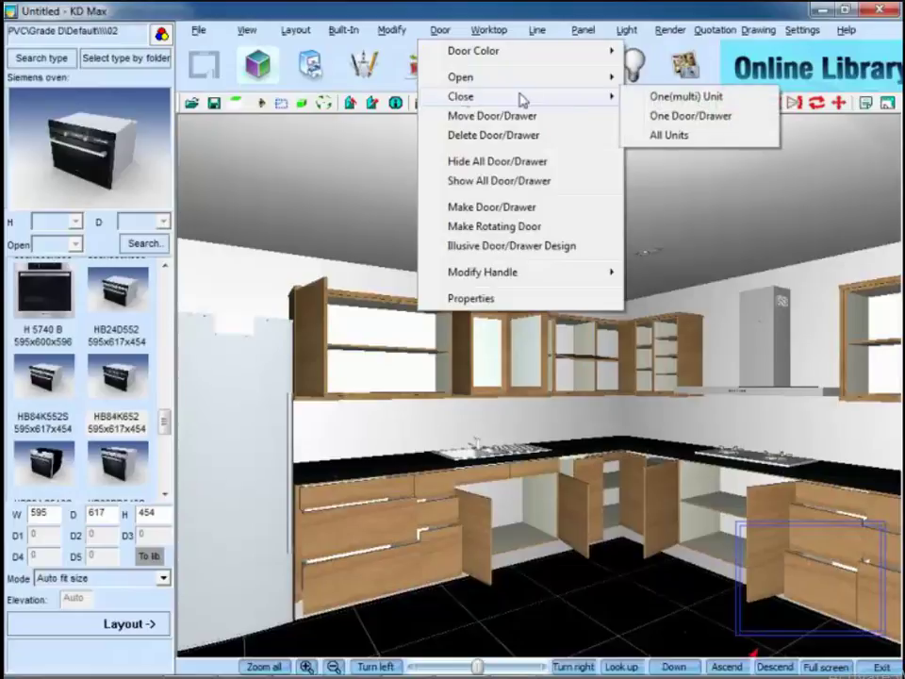
left_click(745, 140)
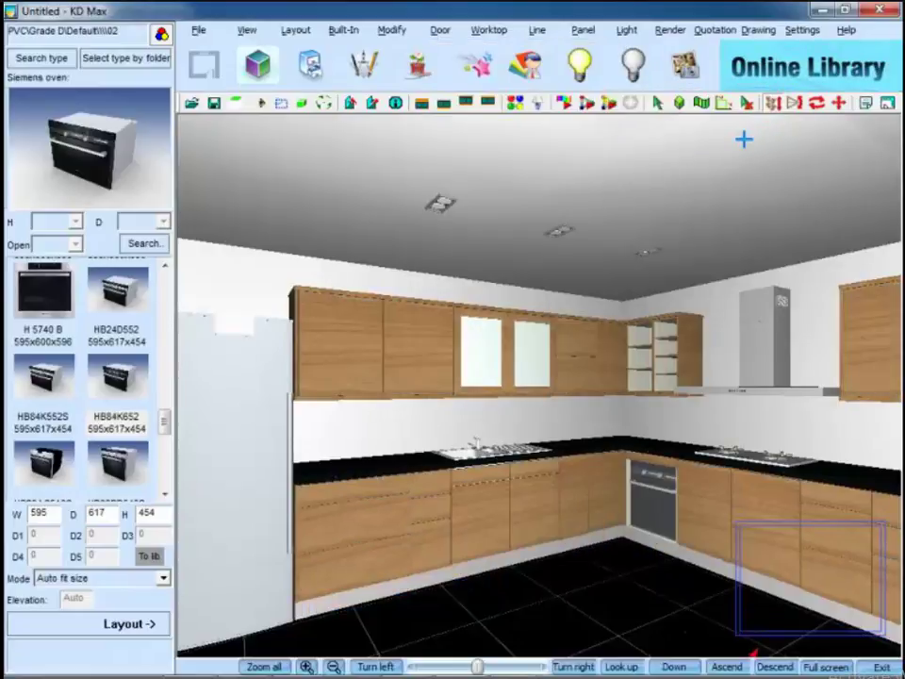